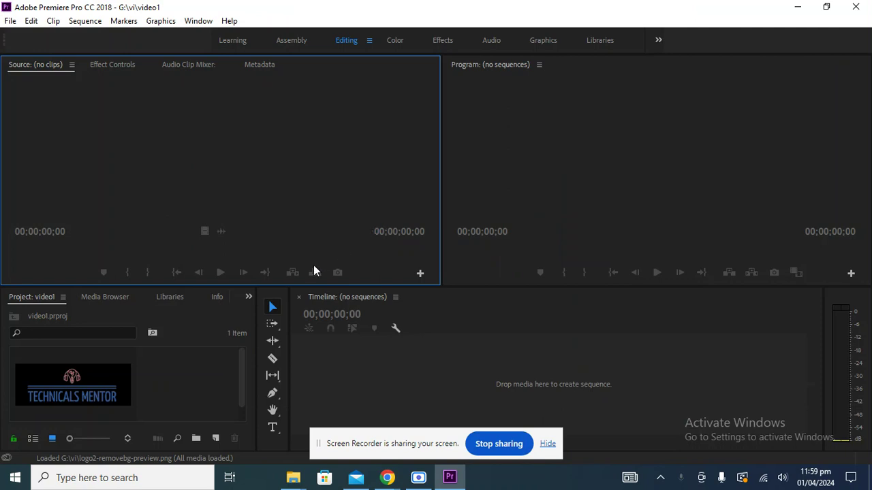
# Try importing media into the video1 project, cancel, and briefly check the vi folder window.
pyautogui.click(190, 372)
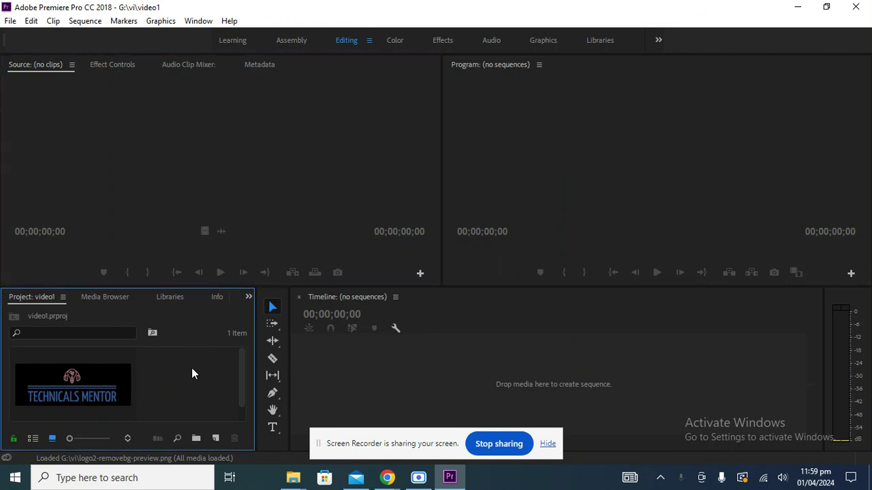
pyautogui.doubleClick(192, 373)
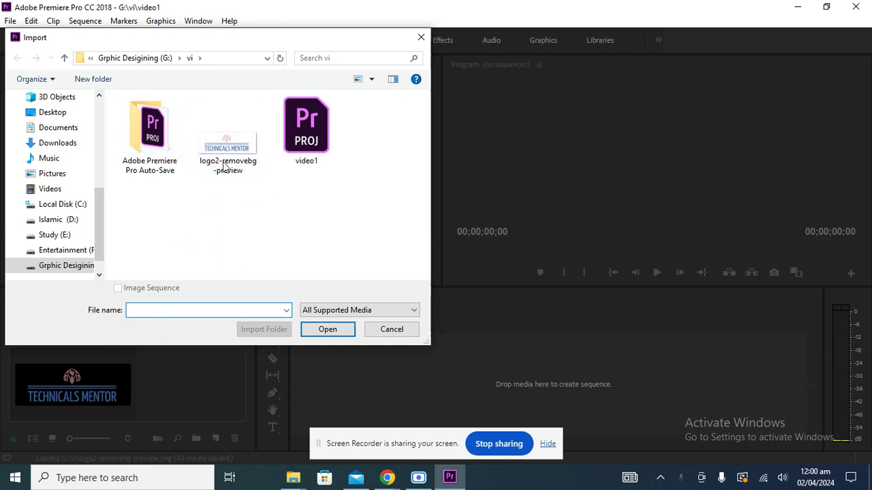
pyautogui.click(392, 330)
pyautogui.moveTo(293, 477)
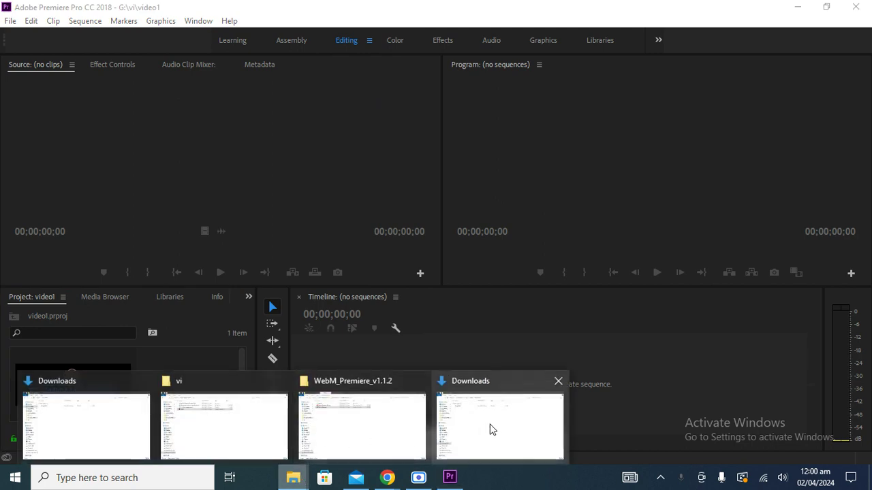
pyautogui.click(189, 416)
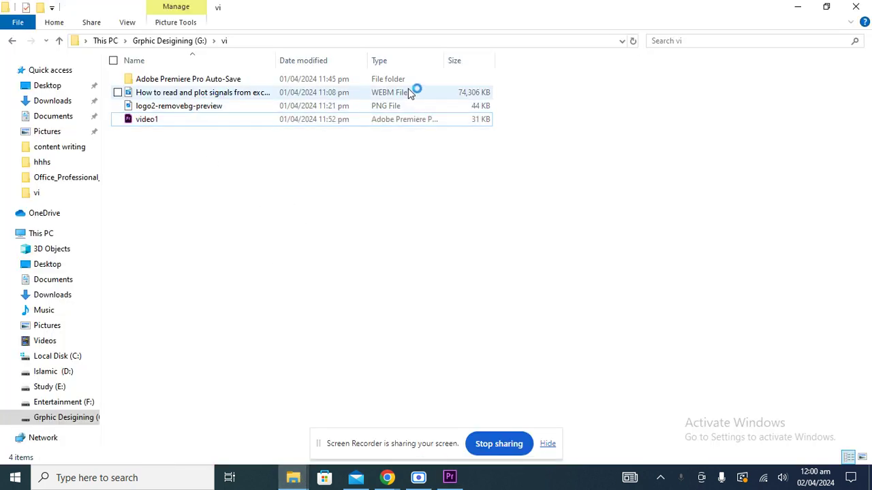
pyautogui.click(445, 473)
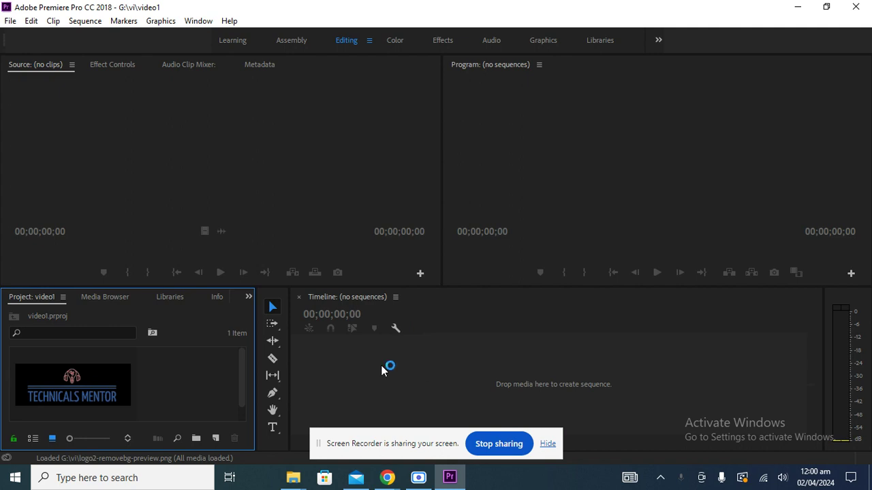
# Bring the WebM for Premiere Chrome window forward and go back a page.
pyautogui.click(386, 478)
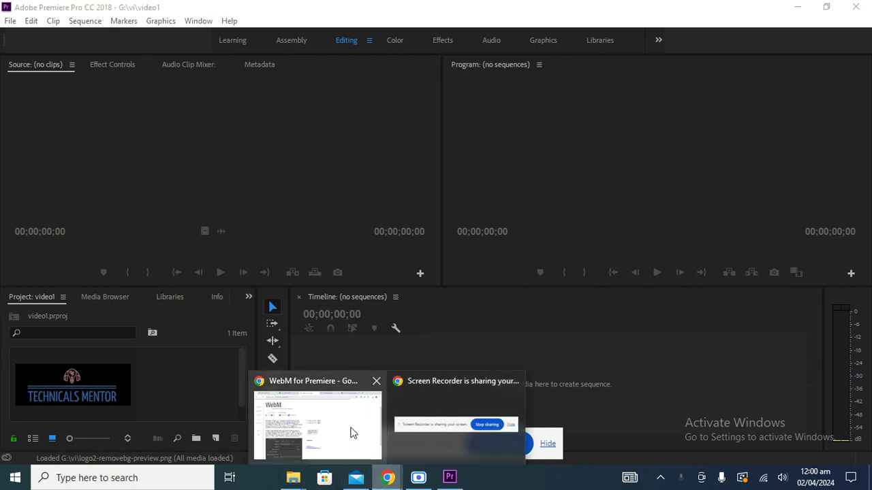
pyautogui.click(323, 415)
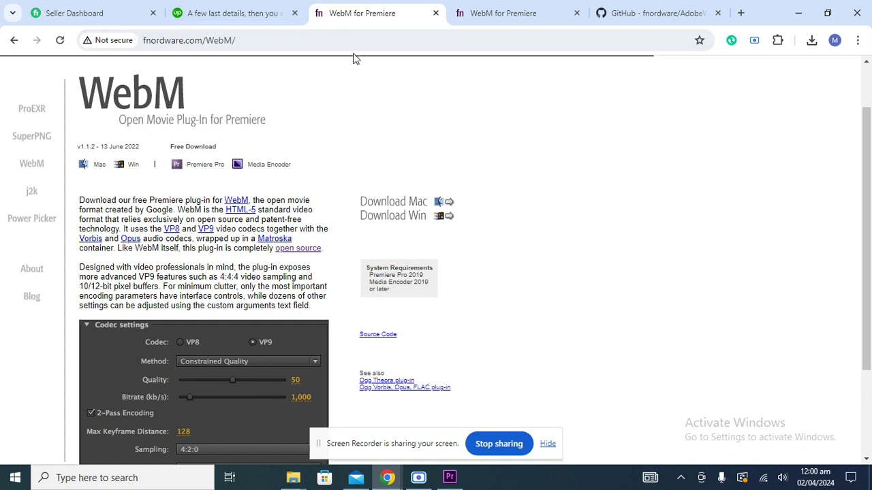
pyautogui.scroll(1, 352, 57)
pyautogui.click(14, 40)
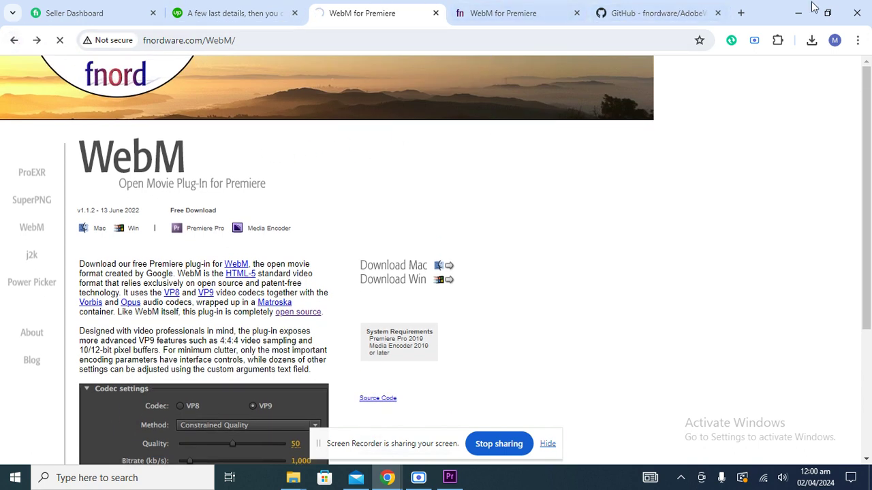
# Search Google for Adobewebm in a new Chrome tab.
pyautogui.click(741, 13)
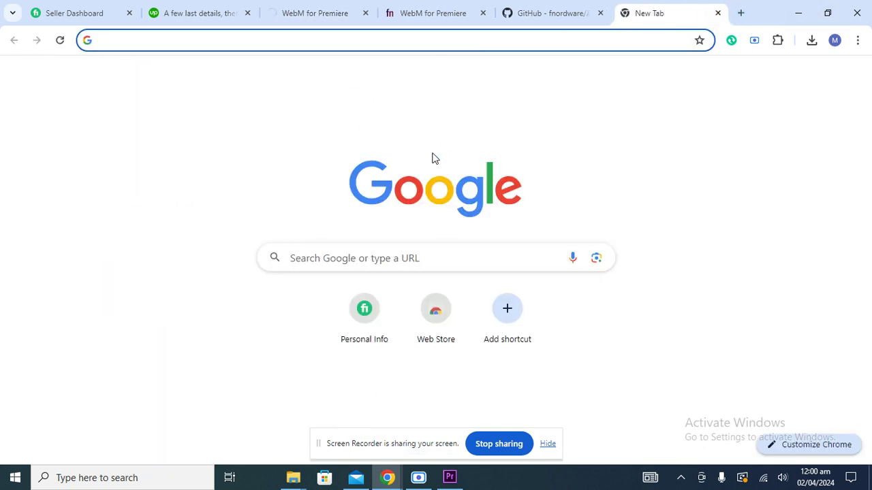
pyautogui.write('d')
pyautogui.press('BackSpace')
pyautogui.write('adobewebm')
pyautogui.press('Return')
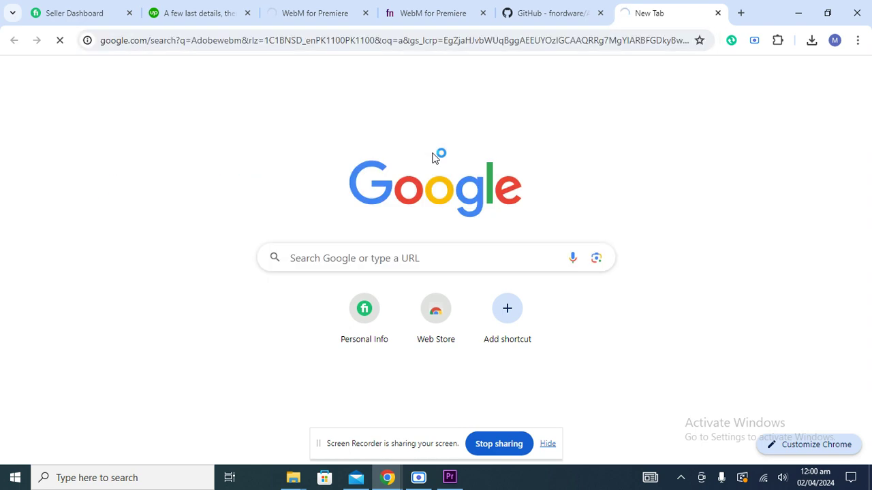
# Check the open tabs, including the fnordware GitHub repository, ending on WebM for Premiere.
pyautogui.click(322, 12)
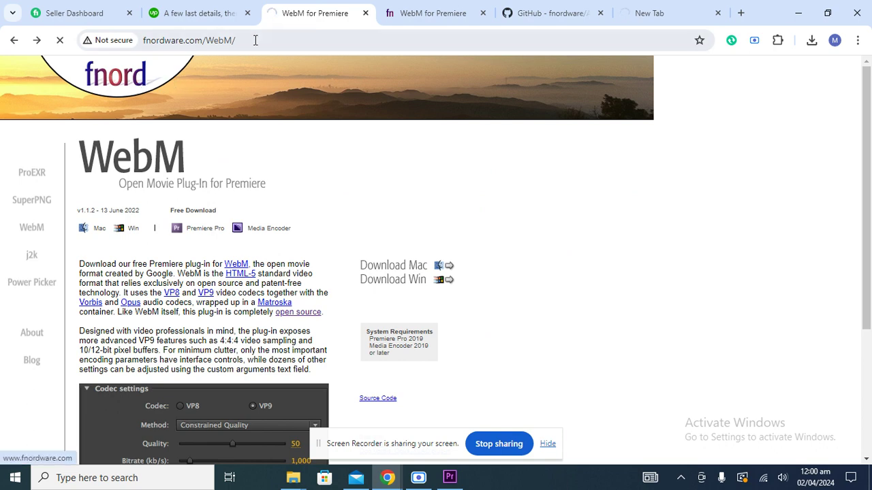
pyautogui.click(641, 12)
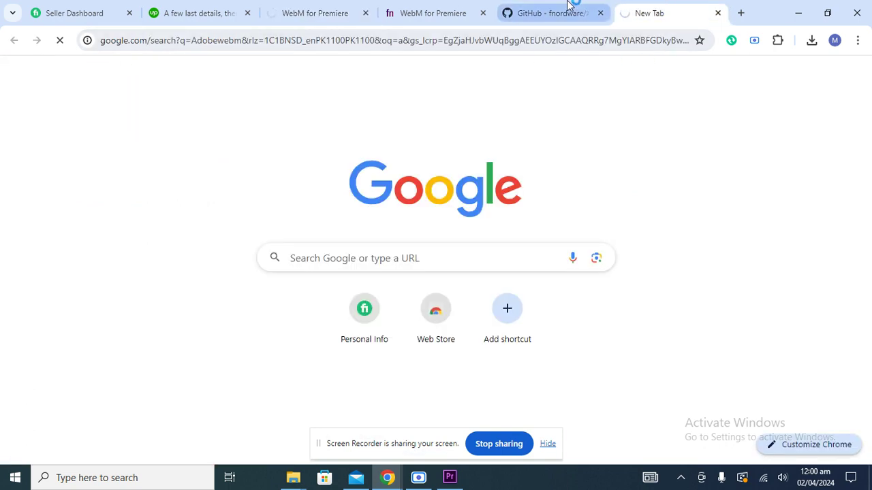
pyautogui.click(344, 6)
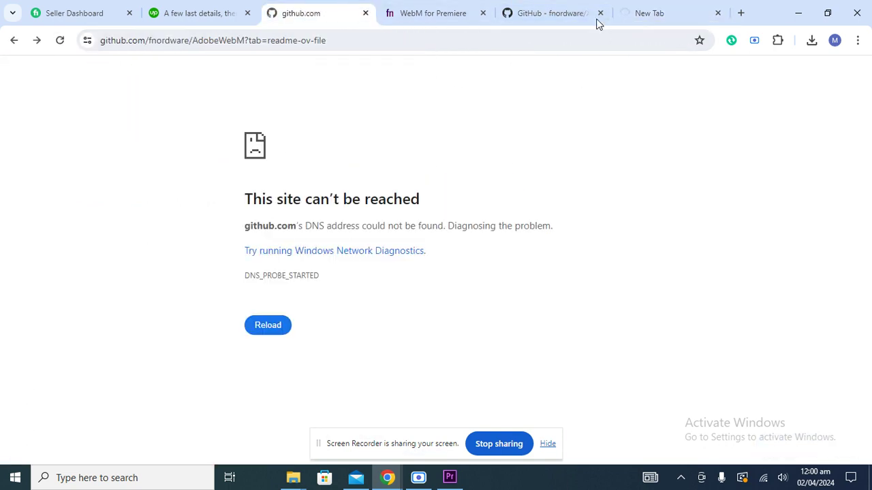
pyautogui.click(557, 8)
pyautogui.click(653, 8)
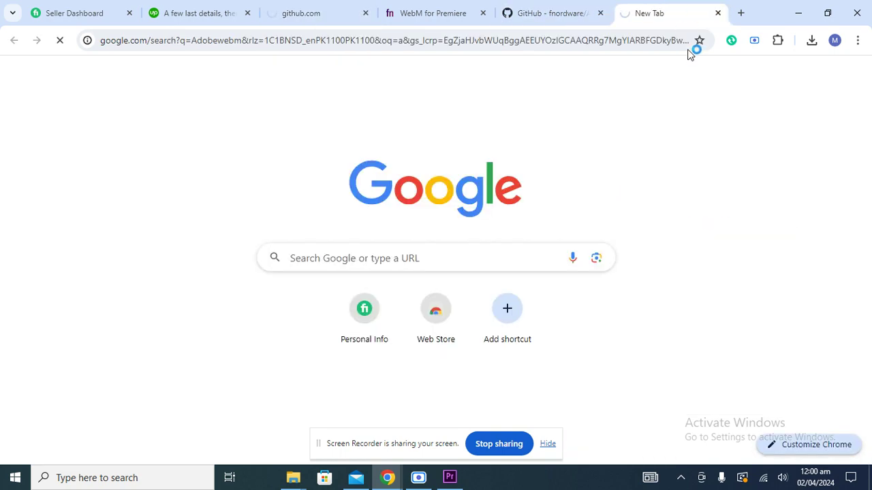
pyautogui.click(436, 14)
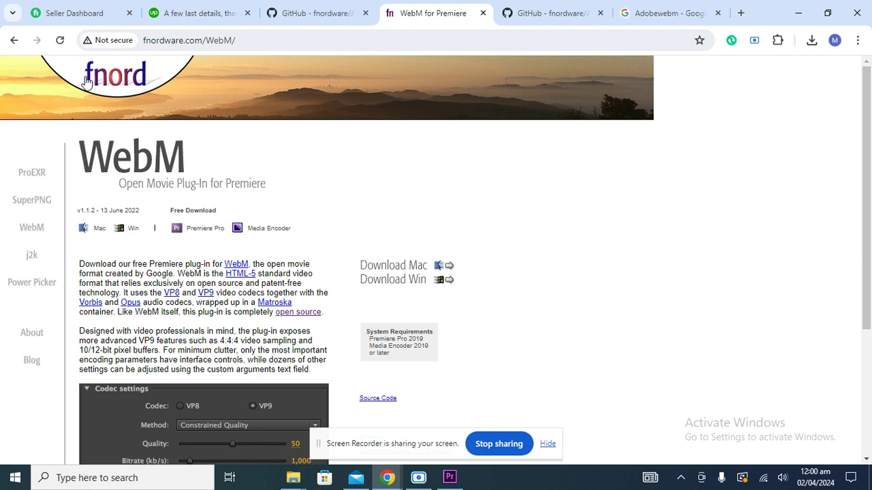
# From the Adobewebm results, follow the AdobeWebM README link 'WebM plug-in on fnordware.com'.
pyautogui.click(672, 11)
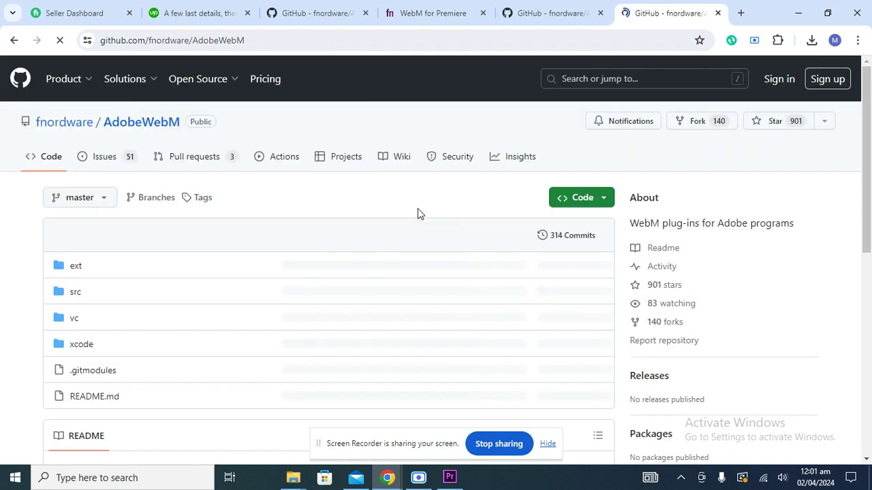
pyautogui.scroll(-1, 429, 230)
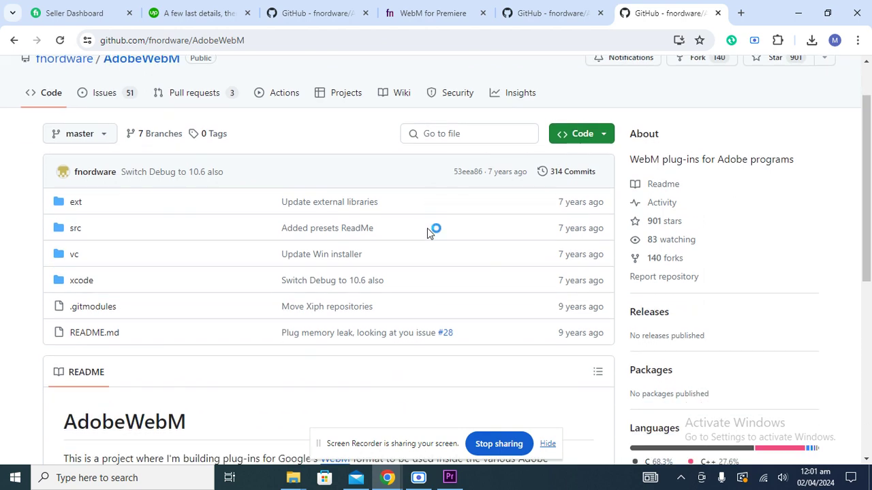
pyautogui.scroll(1, 429, 230)
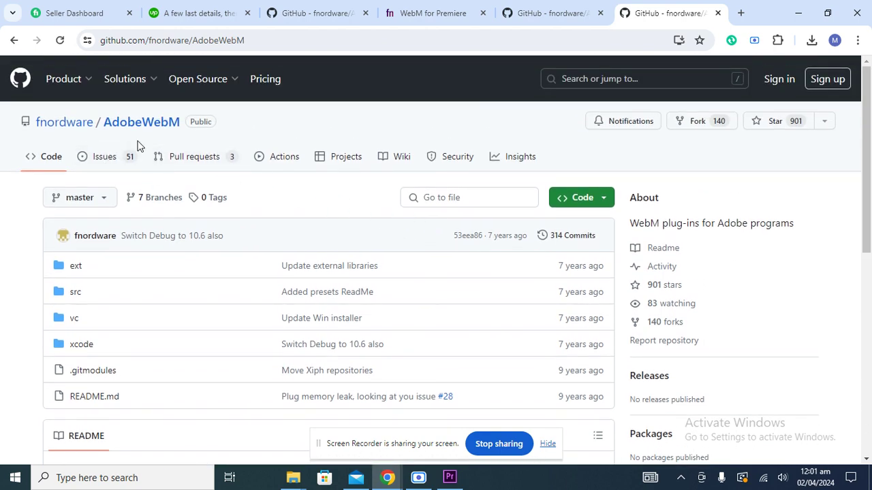
pyautogui.scroll(-4, 140, 164)
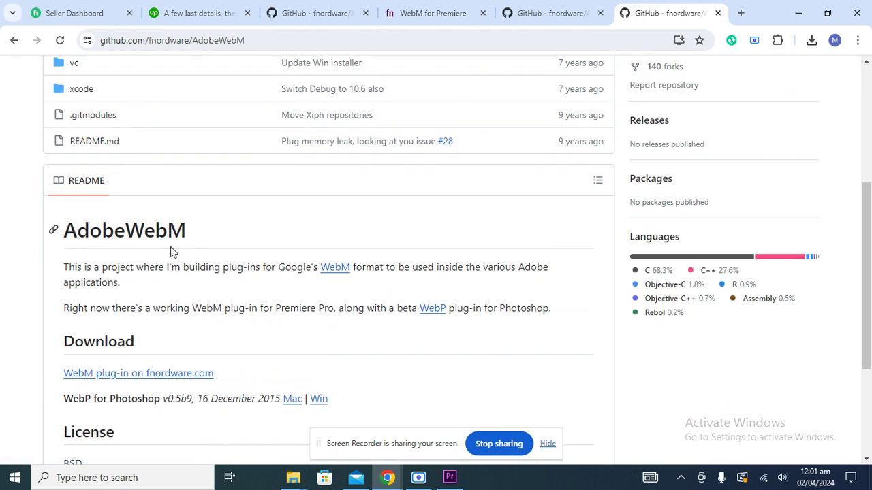
pyautogui.scroll(4, 143, 255)
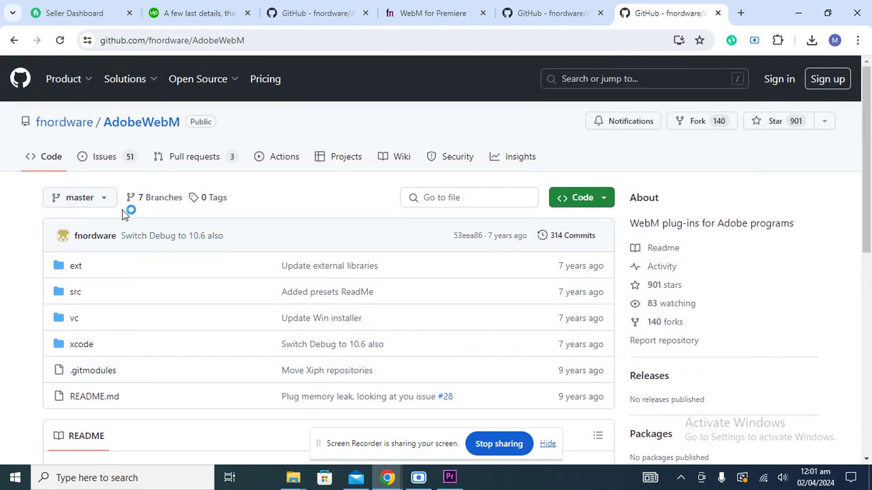
pyautogui.scroll(-5, 175, 286)
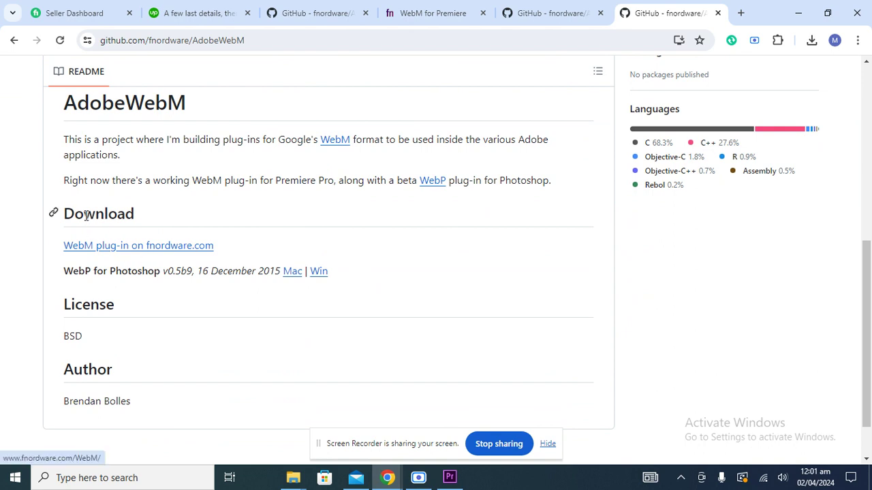
pyautogui.click(146, 246)
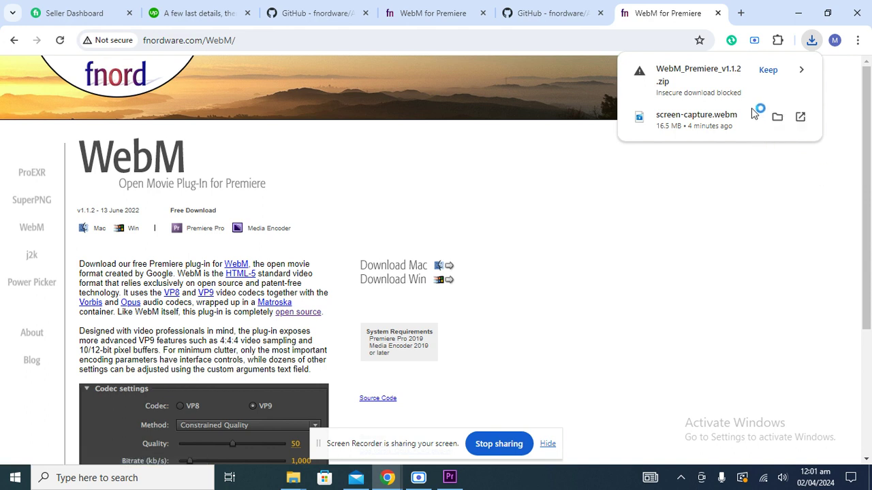
# Keep the blocked WebM_Premiere_v1.1.2.zip download and show it in the webm software folder.
pyautogui.click(768, 70)
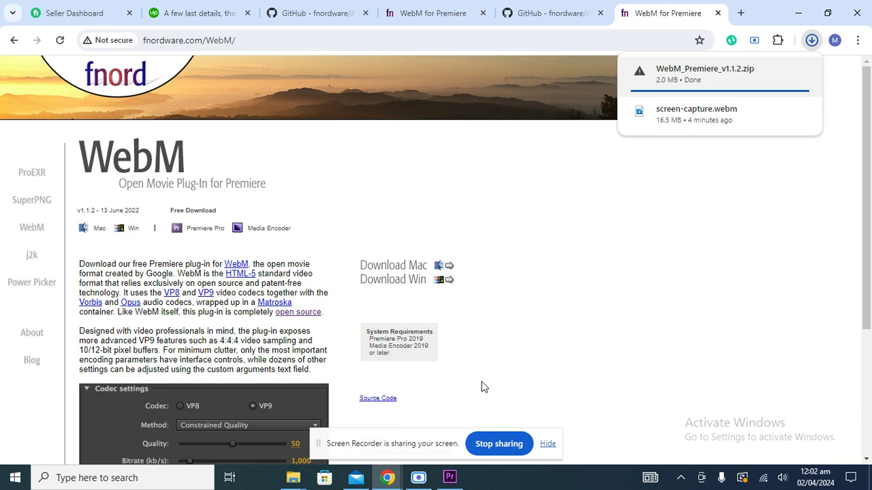
pyautogui.click(293, 477)
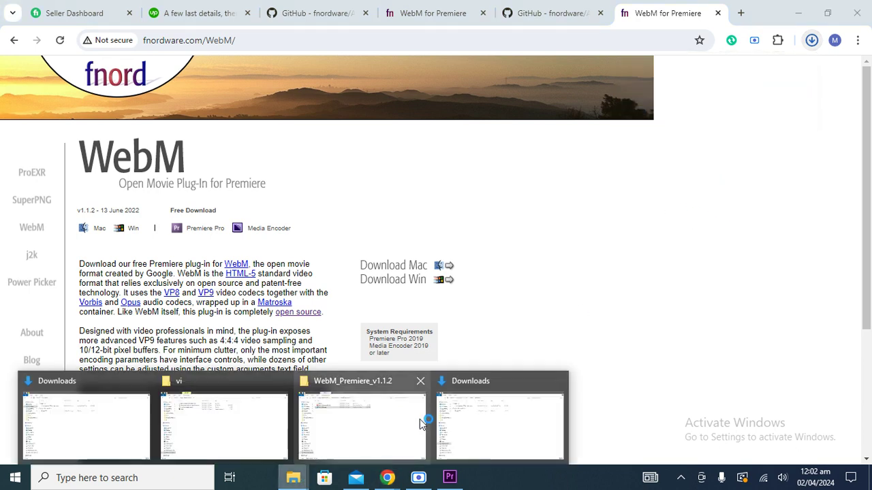
pyautogui.click(381, 423)
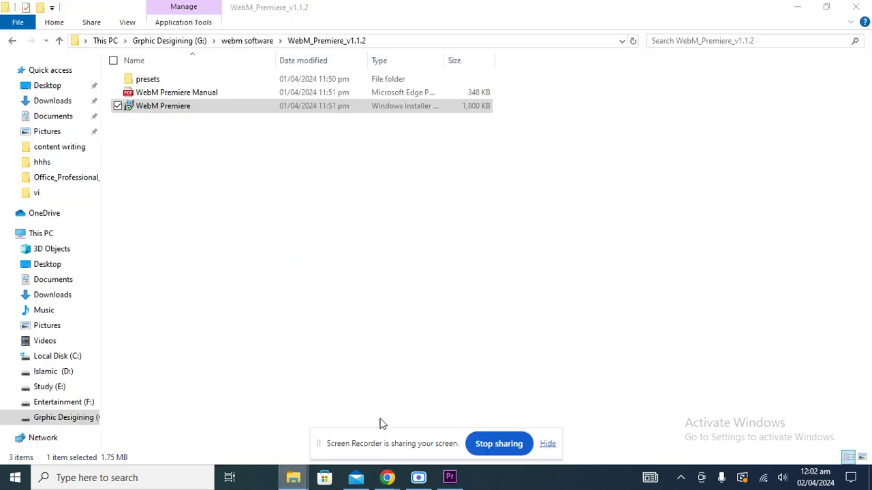
pyautogui.click(264, 40)
# Start Extract All on WebM_Premiere_v1.1.2.zip, then cancel since it's already extracted.
pyautogui.click(192, 92)
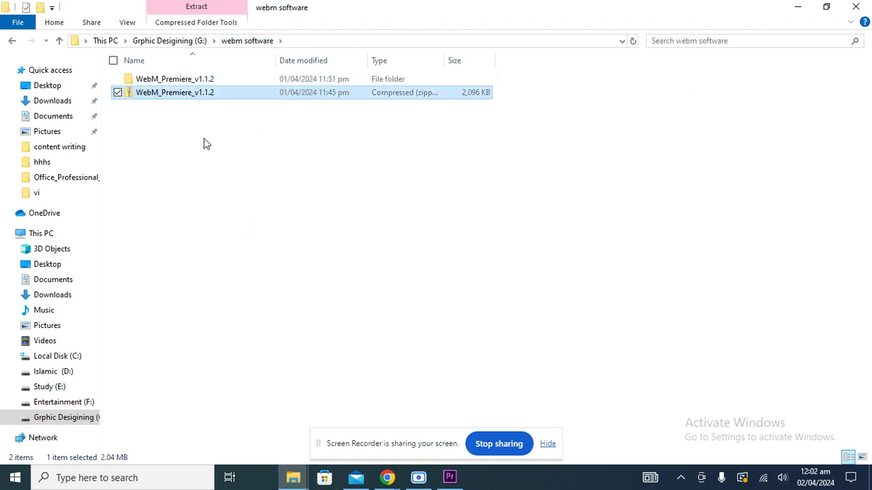
pyautogui.click(195, 157)
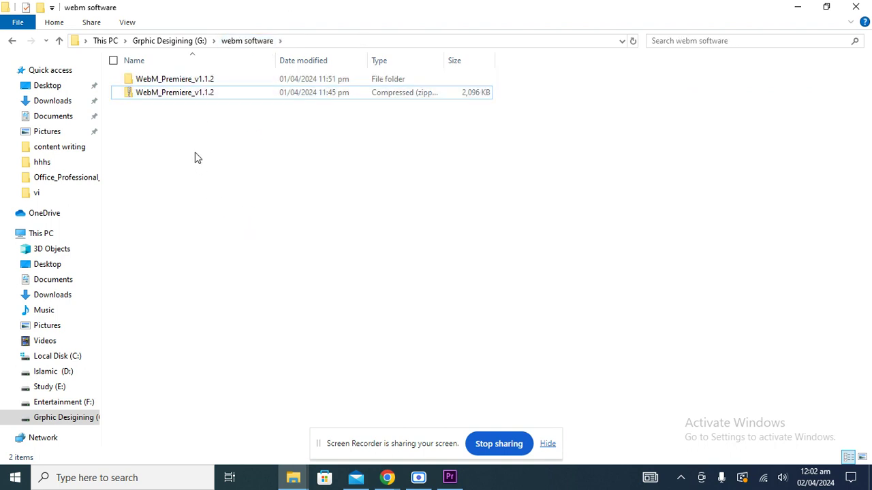
pyautogui.click(192, 93)
pyautogui.rightClick(192, 94)
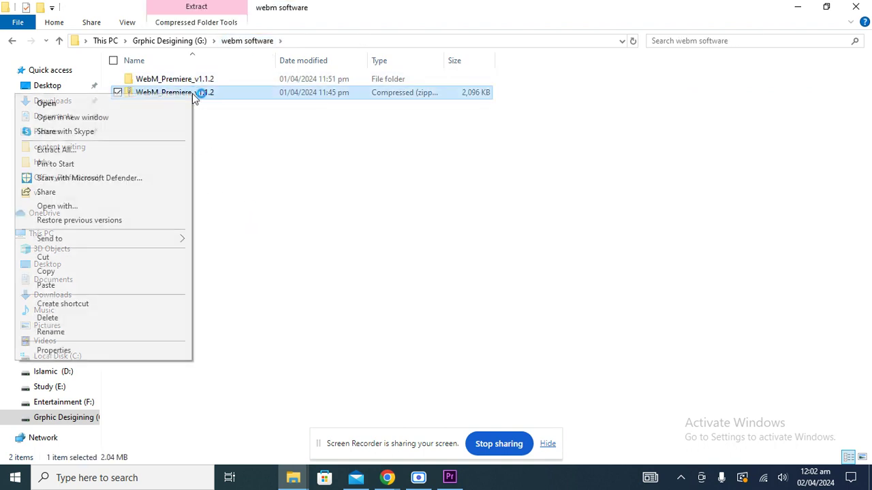
pyautogui.click(61, 150)
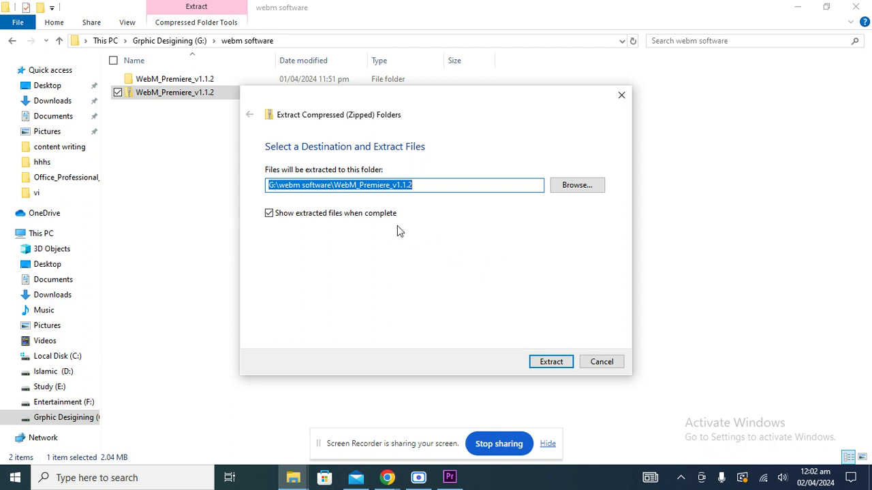
pyautogui.click(604, 361)
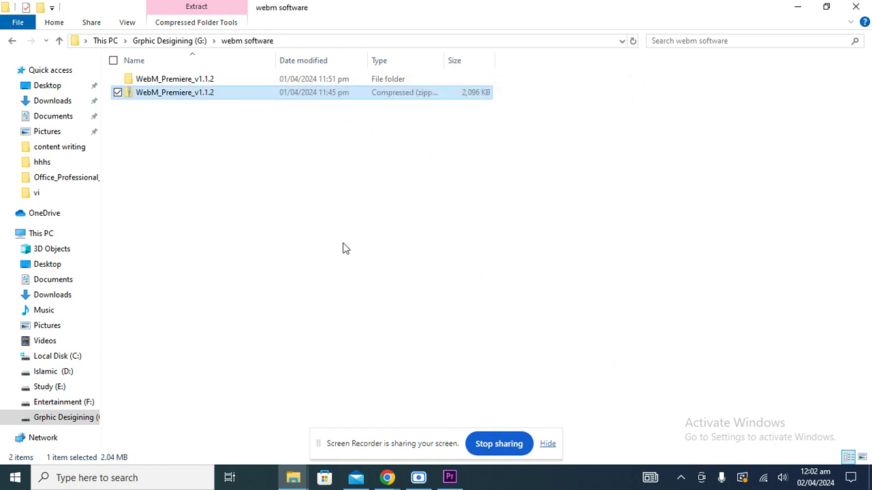
# Open the extracted WebM_Premiere_v1.1.2 folder and refresh its listing.
pyautogui.click(176, 82)
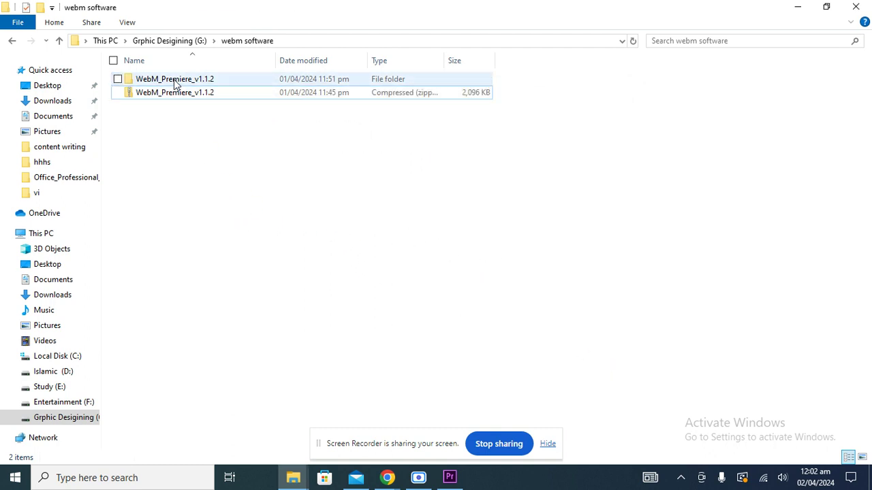
pyautogui.doubleClick(175, 82)
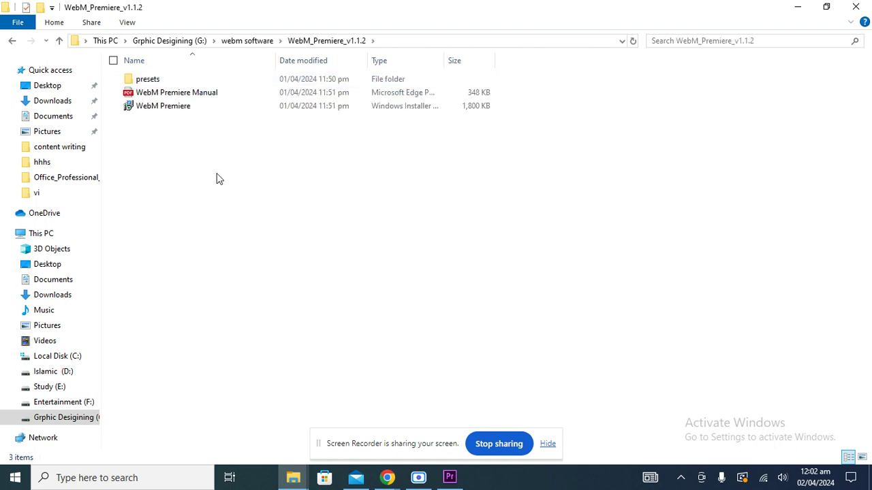
pyautogui.rightClick(218, 179)
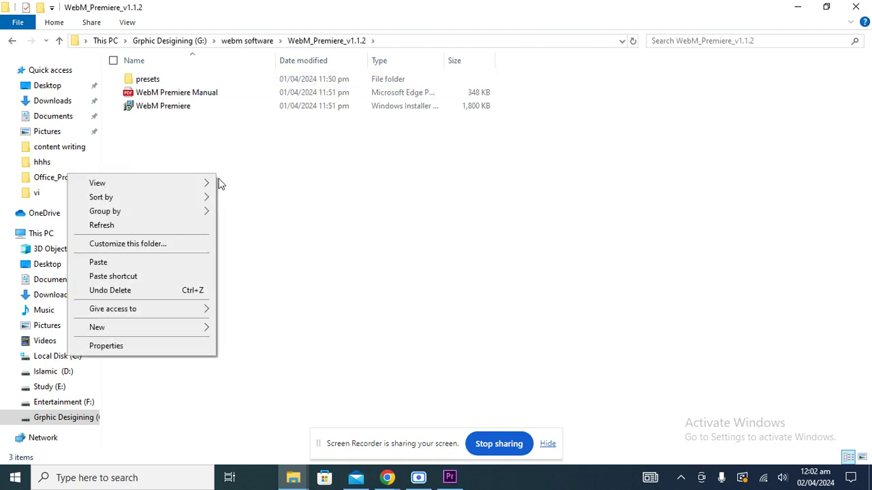
pyautogui.click(147, 224)
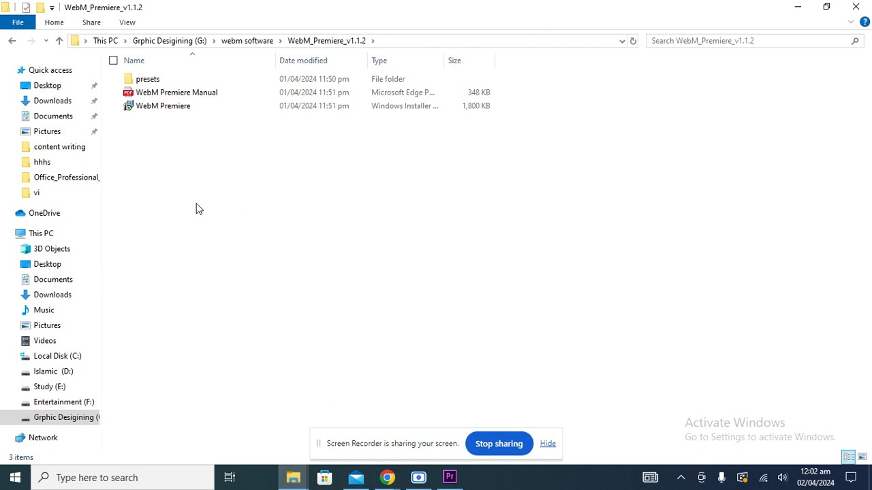
# Install WebM for Premiere from the installer, accepting the license terms, then finish setup.
pyautogui.rightClick(170, 111)
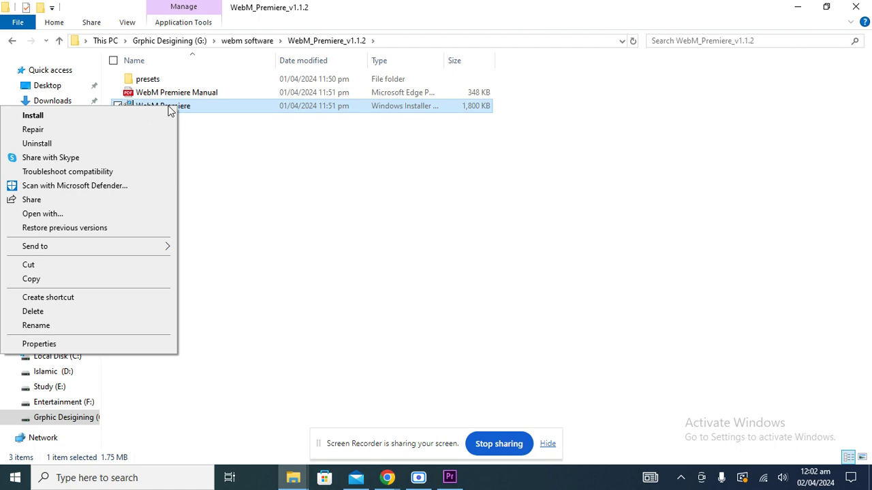
pyautogui.click(34, 116)
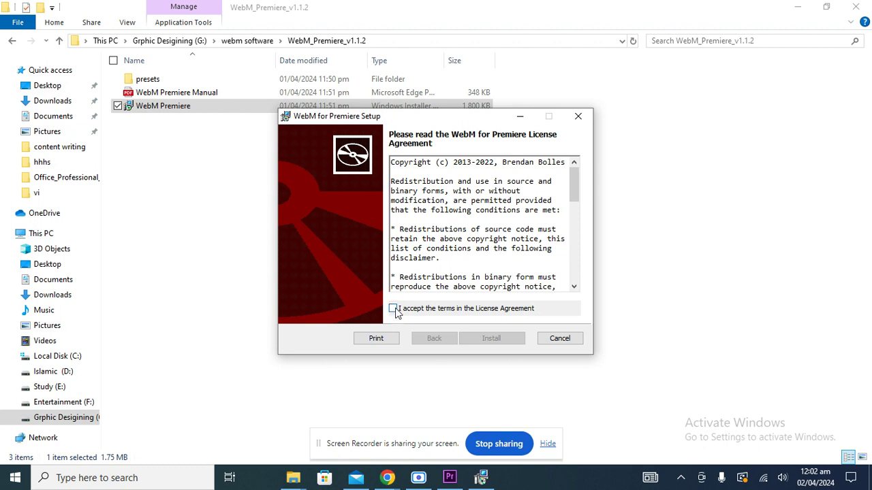
pyautogui.click(395, 309)
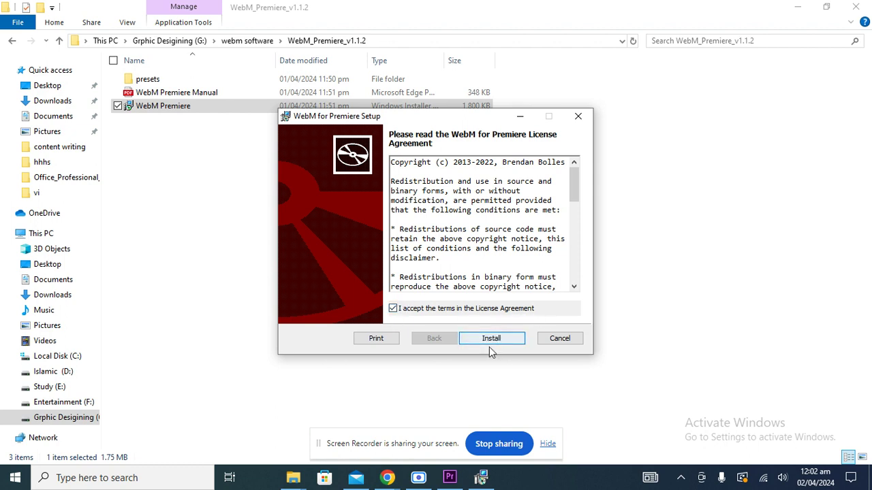
pyautogui.click(490, 339)
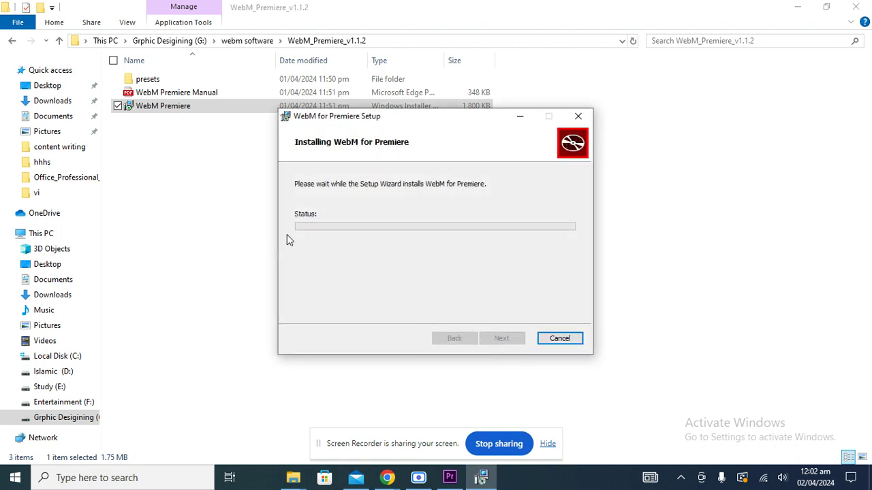
pyautogui.click(523, 342)
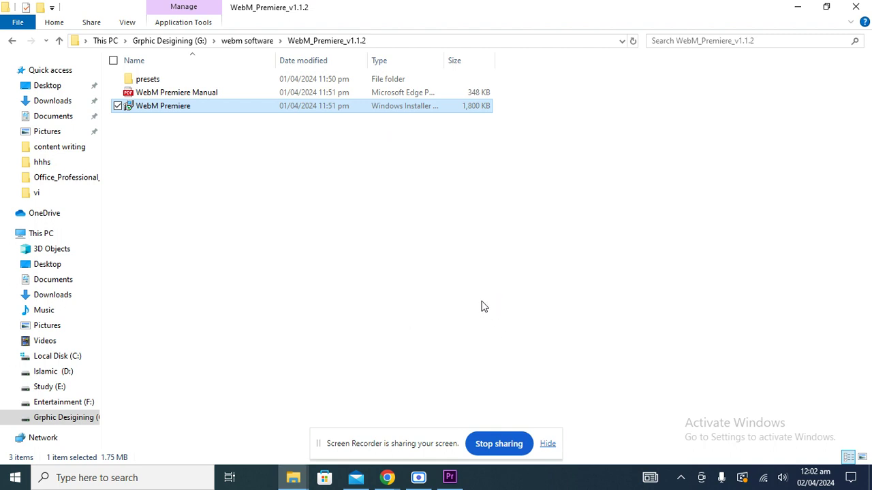
# Return to Premiere, dismiss its Import dialog, and quit Premiere Pro.
pyautogui.click(449, 477)
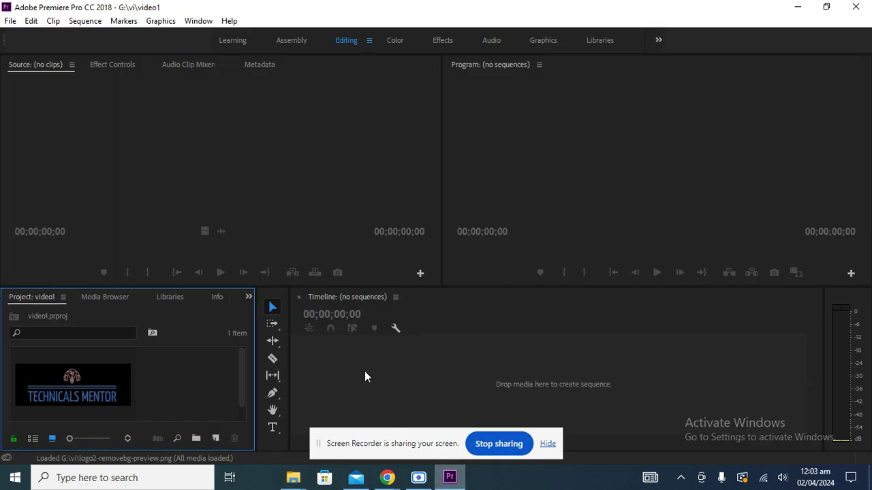
pyautogui.doubleClick(170, 387)
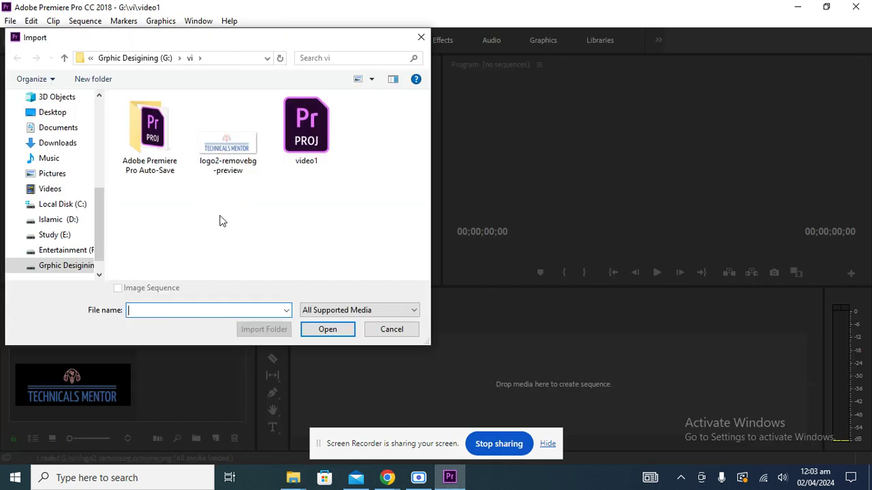
pyautogui.click(388, 329)
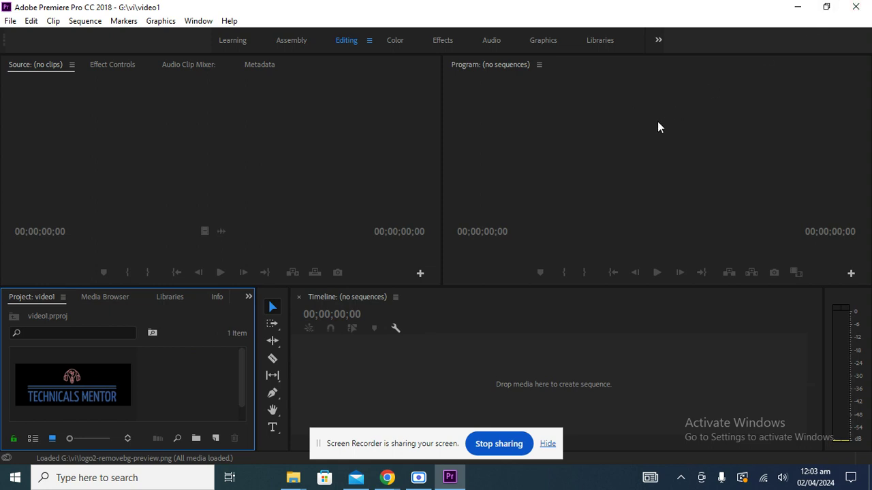
pyautogui.click(855, 7)
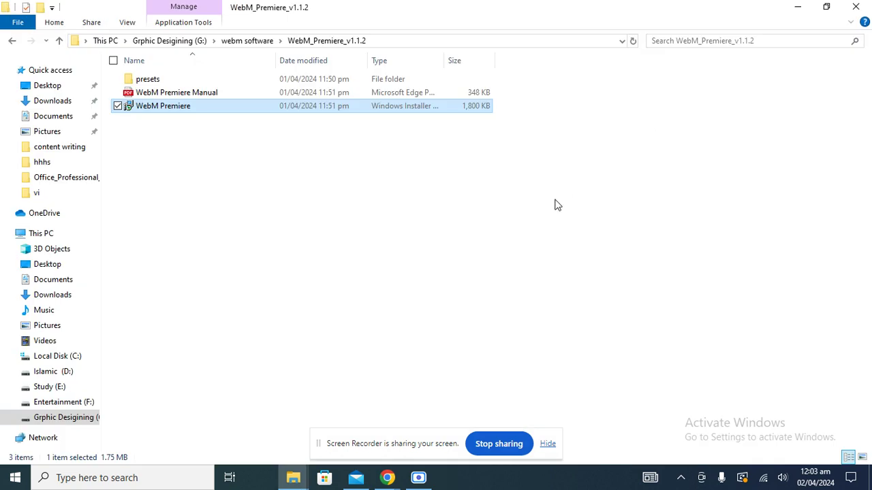
# Navigate to G:\vi and reopen video1.prproj in Premiere Pro.
pyautogui.click(235, 41)
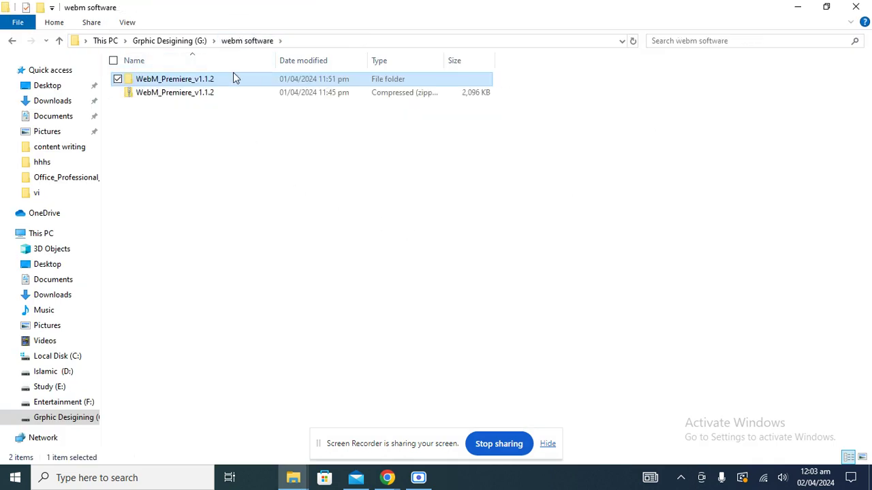
pyautogui.click(170, 41)
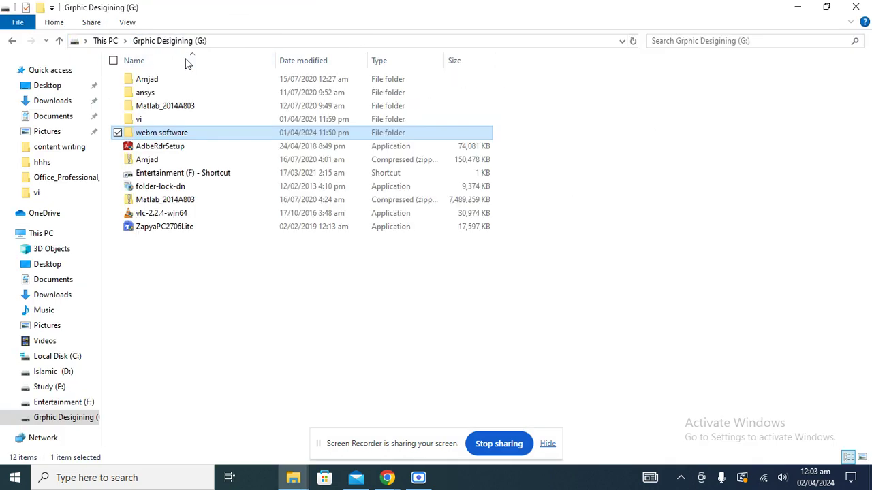
pyautogui.doubleClick(143, 119)
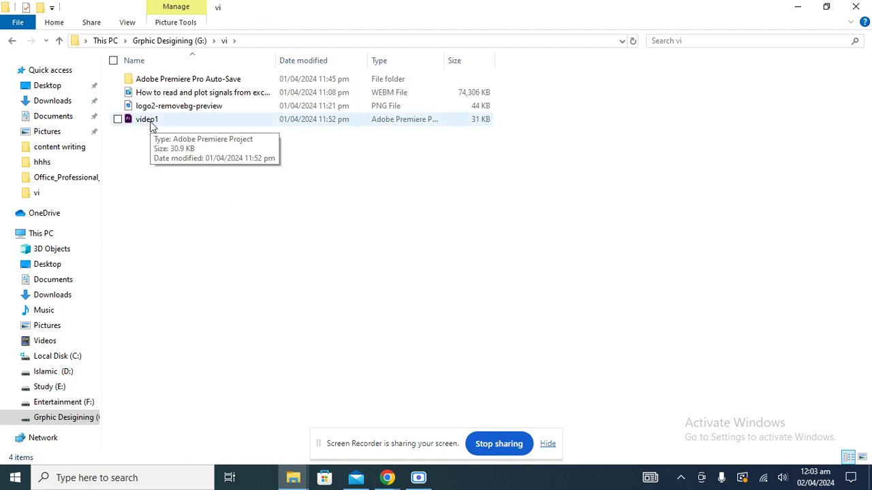
pyautogui.doubleClick(133, 120)
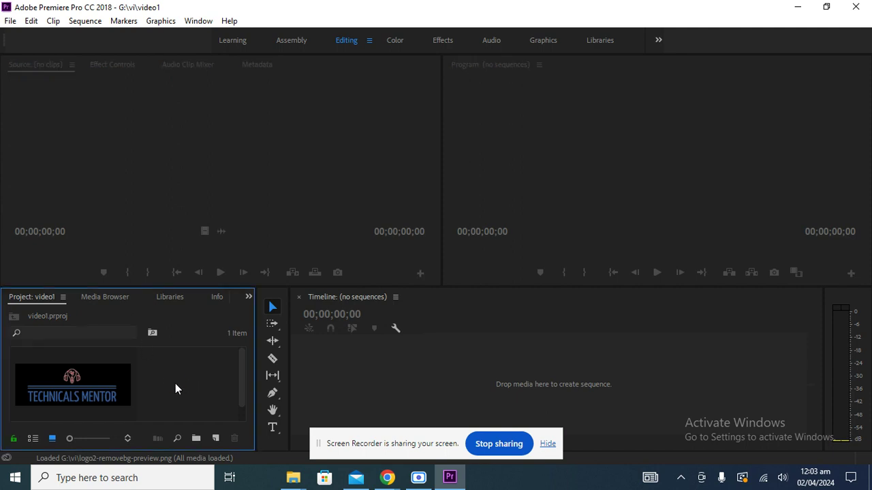
# Import the 72.5 MB 'How to read and plot signals' .webm recording into video1.
pyautogui.doubleClick(175, 383)
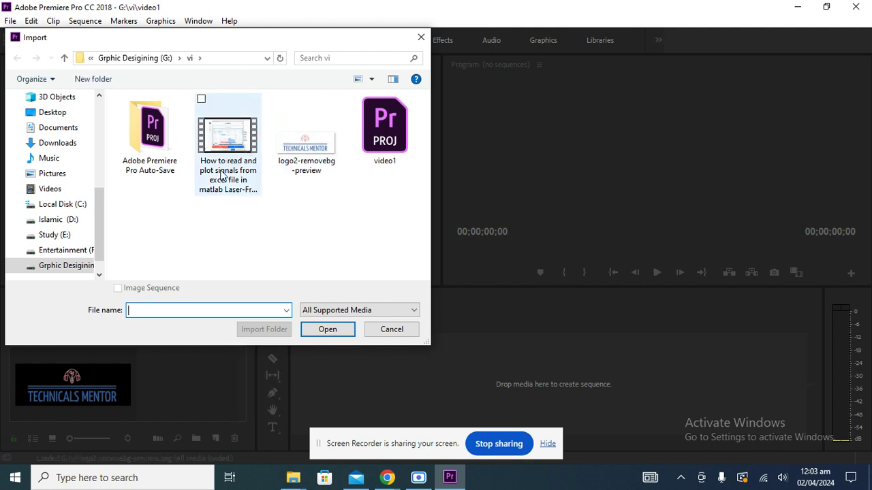
pyautogui.click(222, 175)
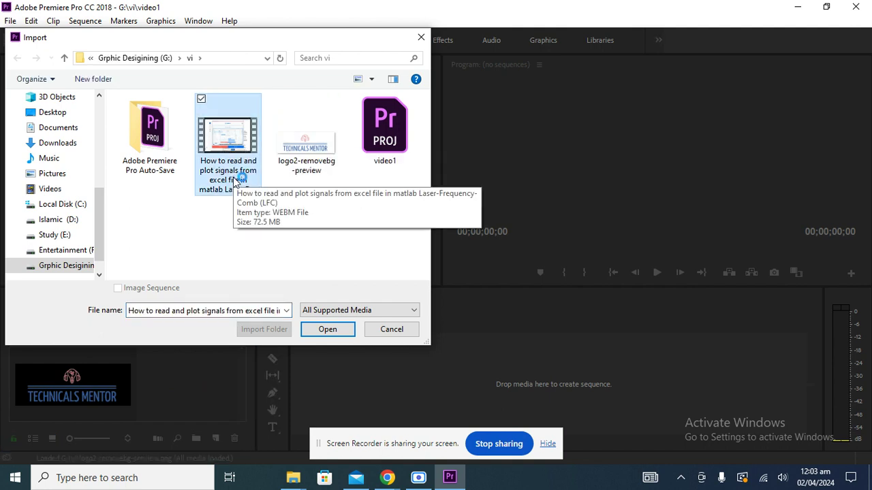
pyautogui.click(325, 329)
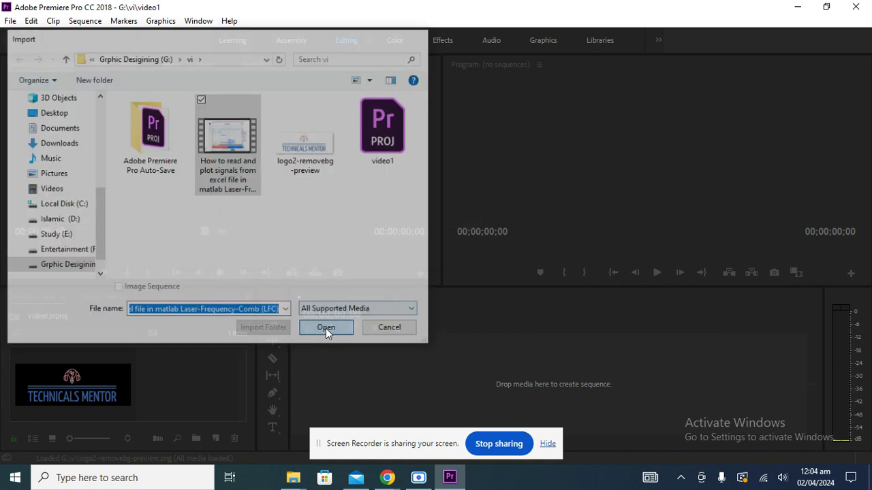